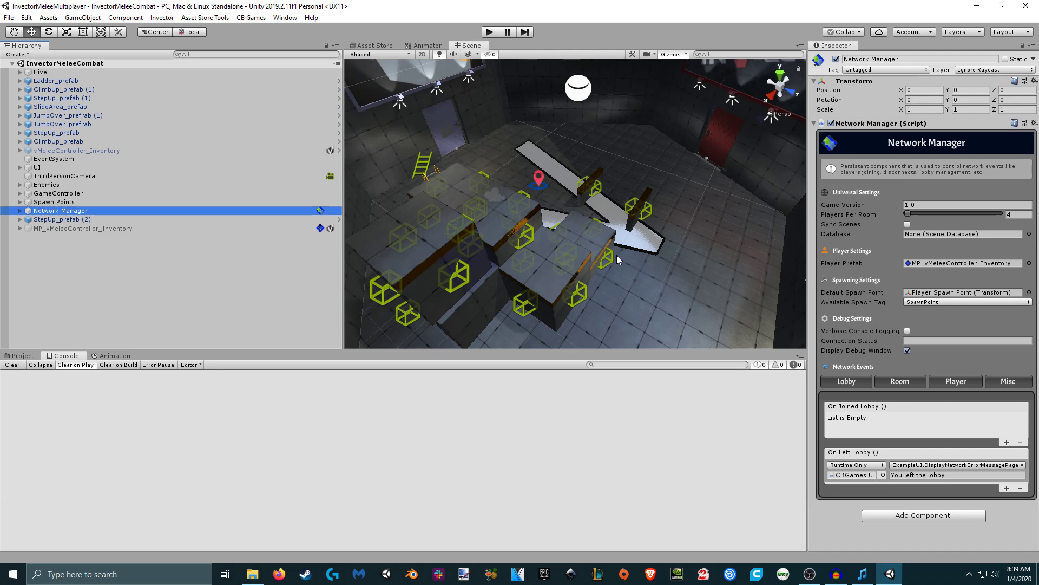
Step: Show the Assets/Scenes folder in the Project panel, listing SampleScene and TravelToScene
{"action": "left_click", "coordinate": [24, 357]}
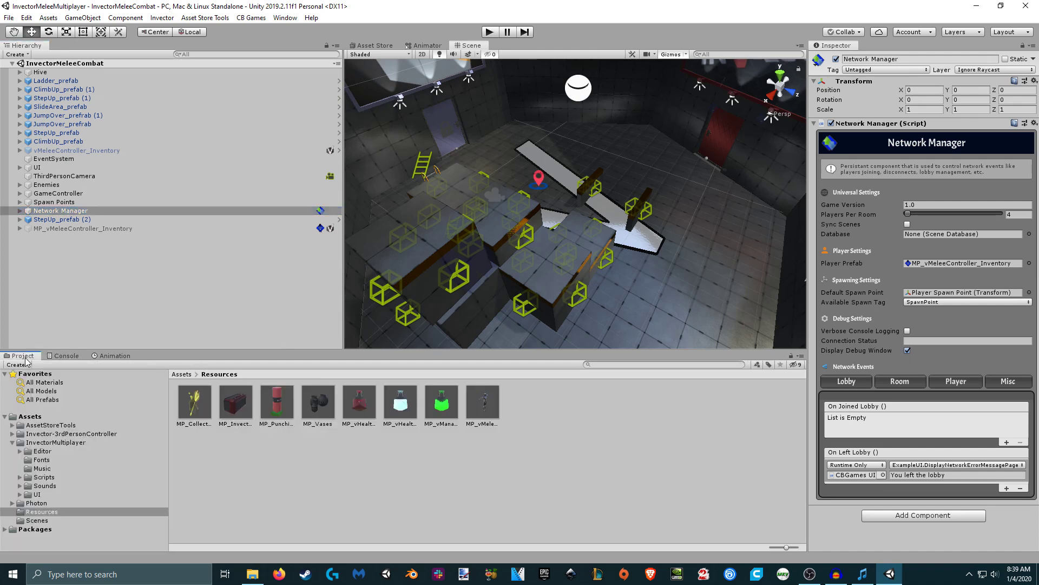
{"action": "left_click", "coordinate": [37, 521]}
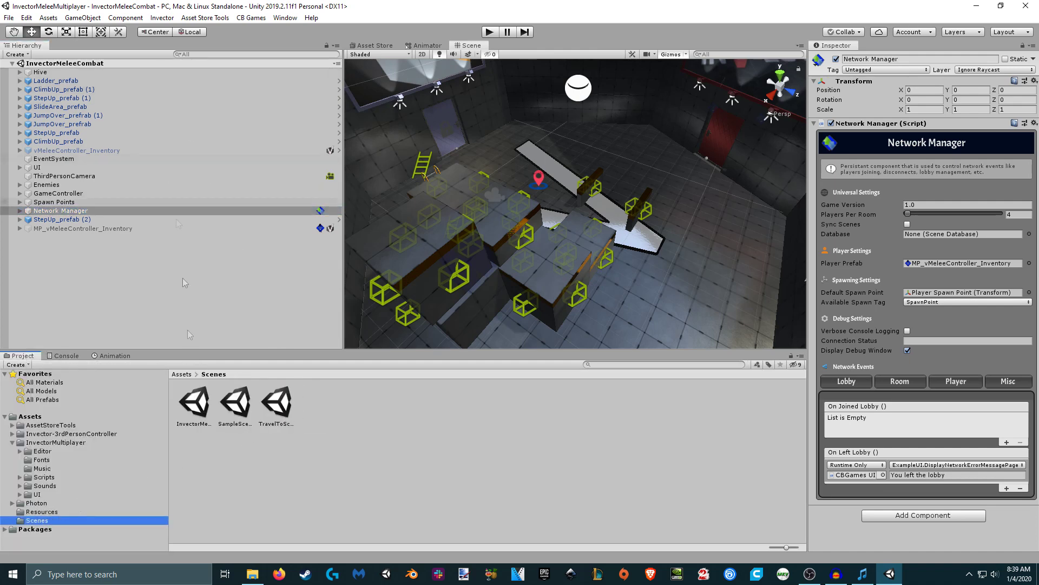
{"action": "left_click", "coordinate": [283, 407]}
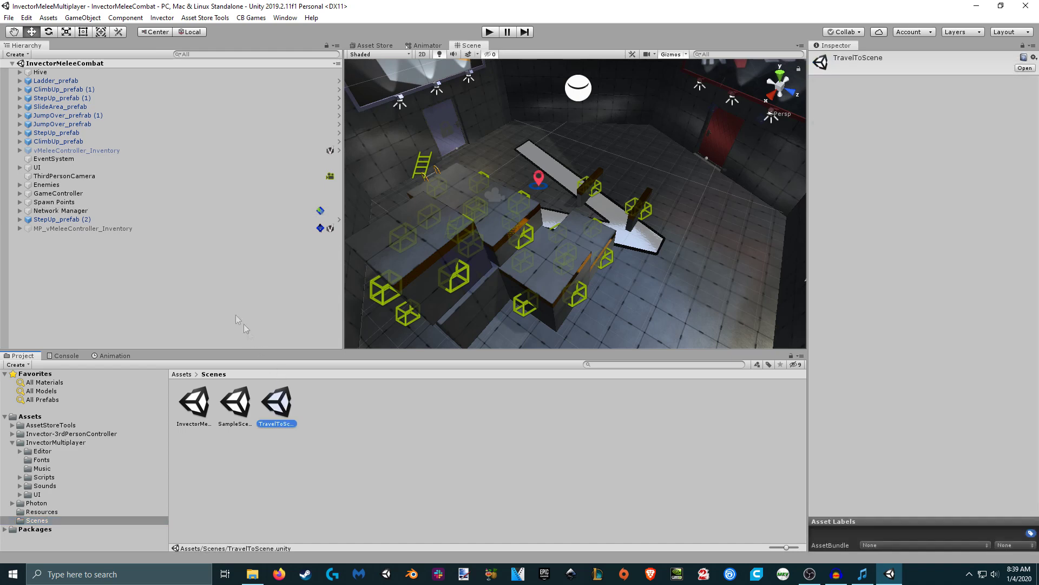
{"action": "left_click", "coordinate": [81, 212]}
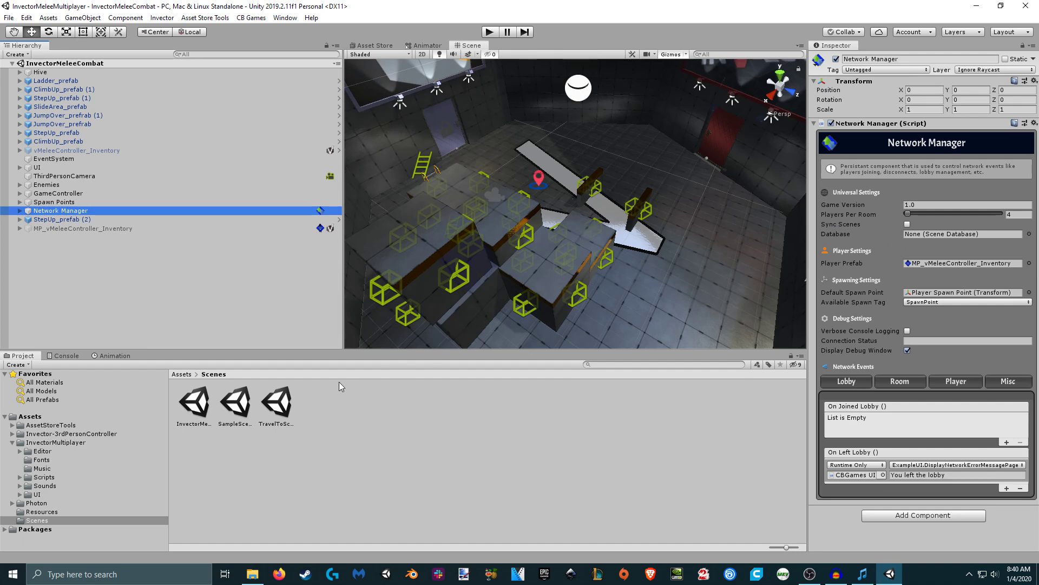
Step: Select the Network Manager and tick Sync Scenes in the Inspector
{"action": "left_click", "coordinate": [284, 416]}
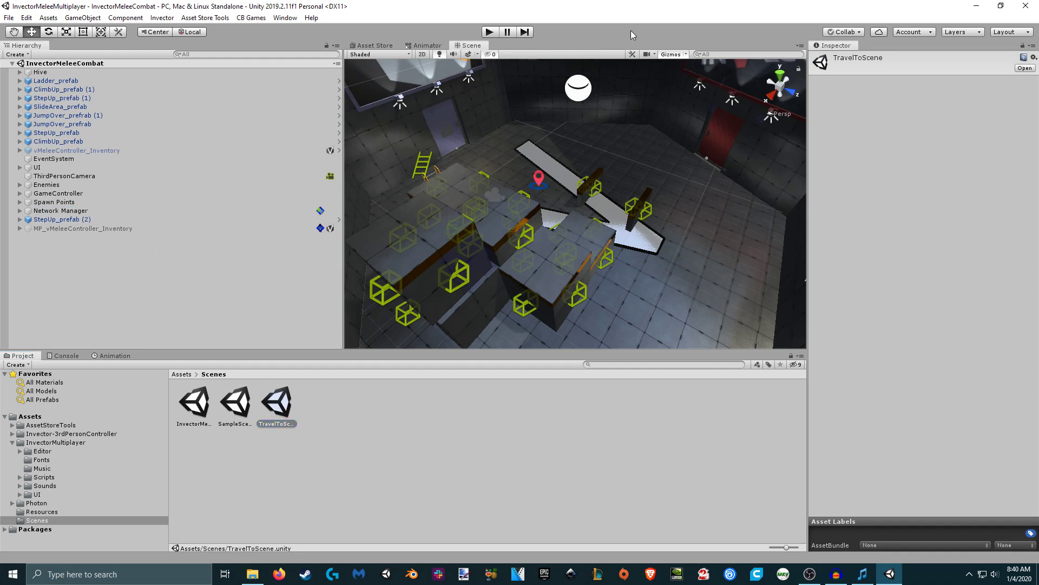
{"action": "left_click", "coordinate": [90, 211]}
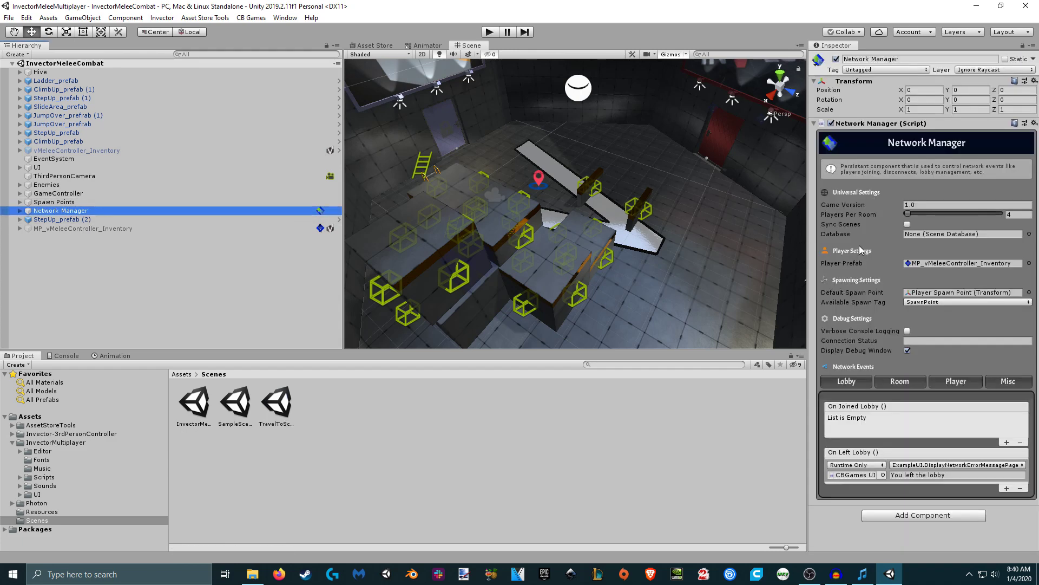
{"action": "left_click", "coordinate": [907, 223]}
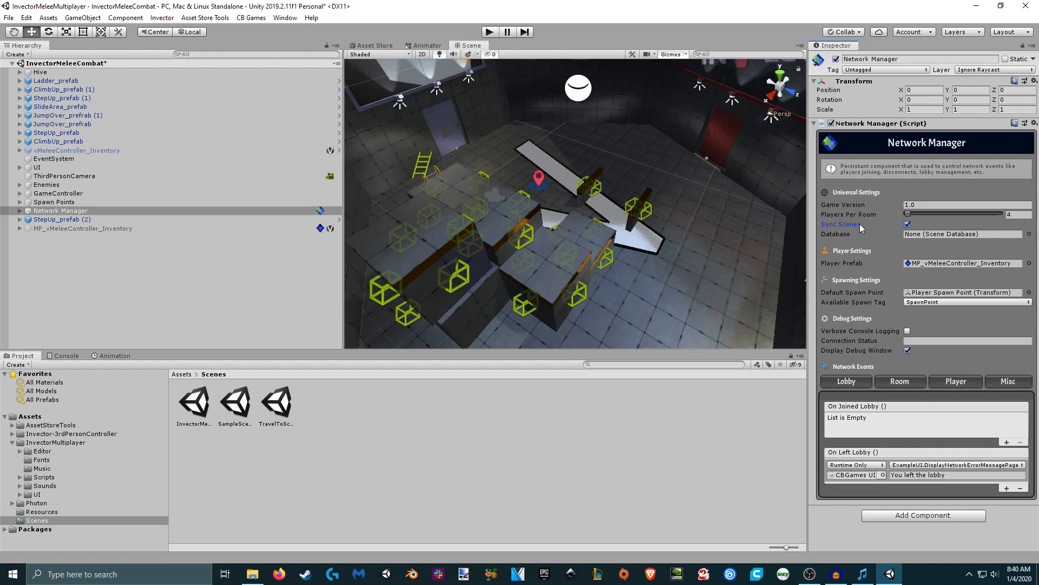
{"action": "mouse_move", "coordinate": [861, 227]}
Step: Untick Sync Scenes and bring up CB Games > Scene Transition Manager > Add
{"action": "left_click", "coordinate": [907, 225]}
{"action": "left_click", "coordinate": [250, 19]}
{"action": "mouse_move", "coordinate": [294, 70]}
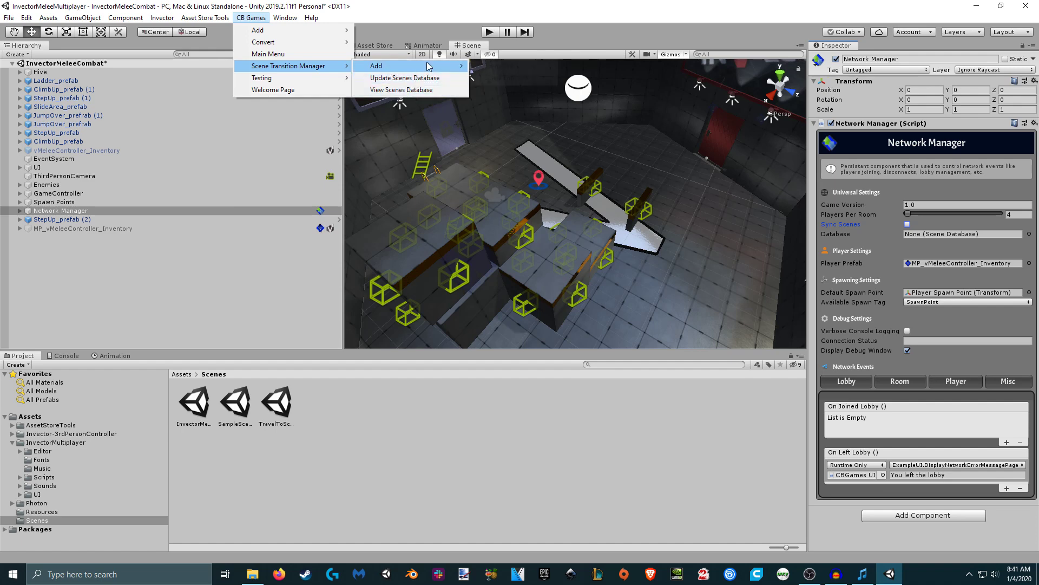
Step: View the scenes database and close the empty listing
{"action": "mouse_move", "coordinate": [428, 66]}
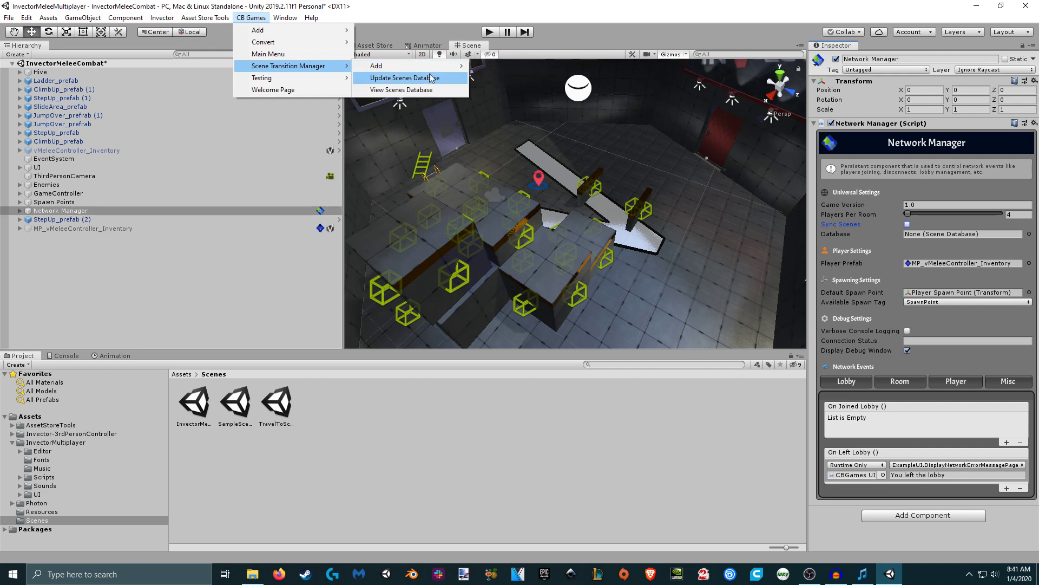
{"action": "left_click", "coordinate": [420, 91]}
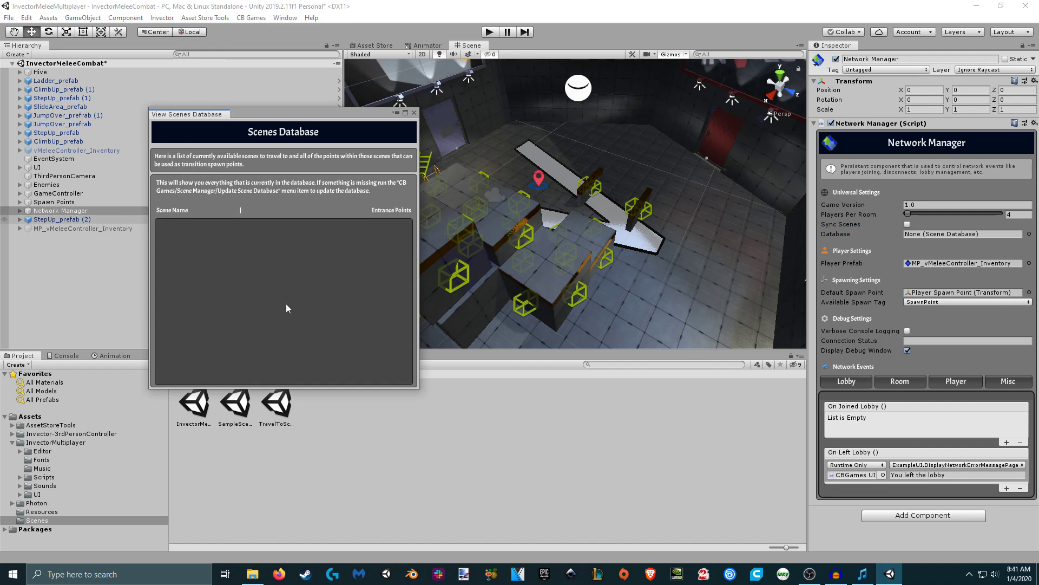
{"action": "left_click", "coordinate": [415, 114]}
Step: Run Update Scenes Database and confirm the success message with Okay
{"action": "left_click", "coordinate": [285, 18]}
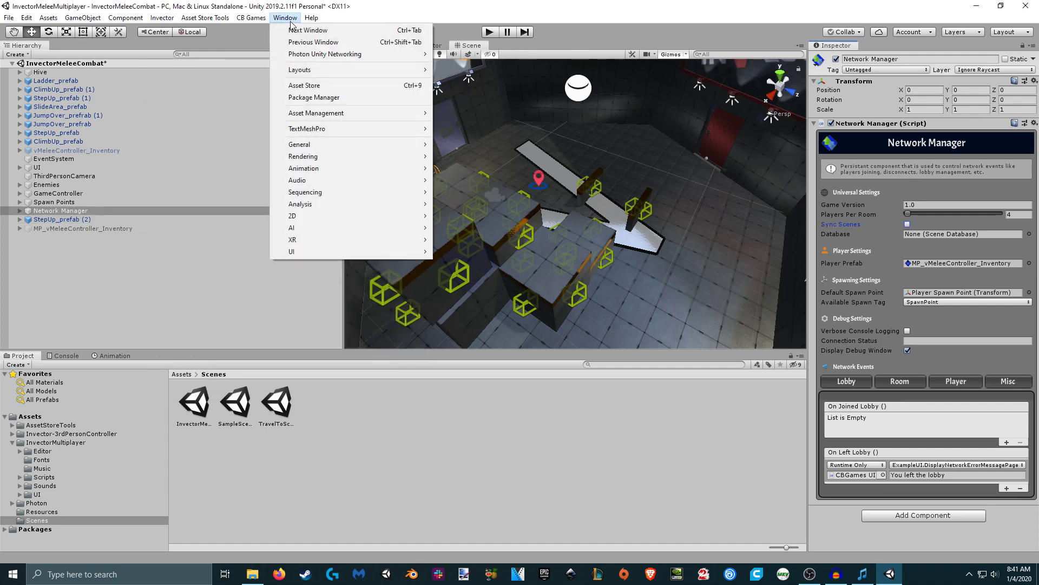
{"action": "mouse_move", "coordinate": [266, 20]}
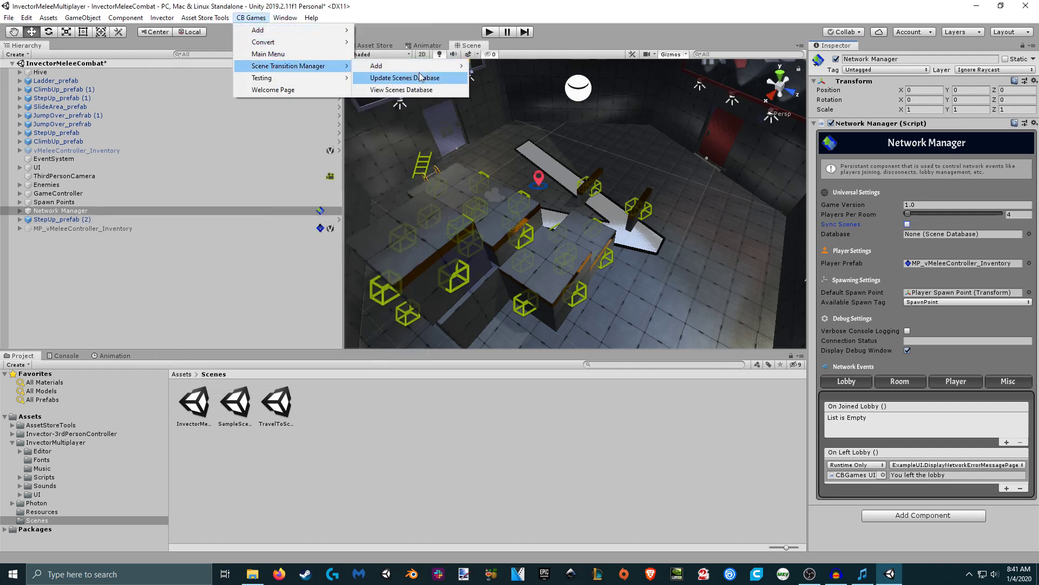
{"action": "left_click", "coordinate": [414, 77]}
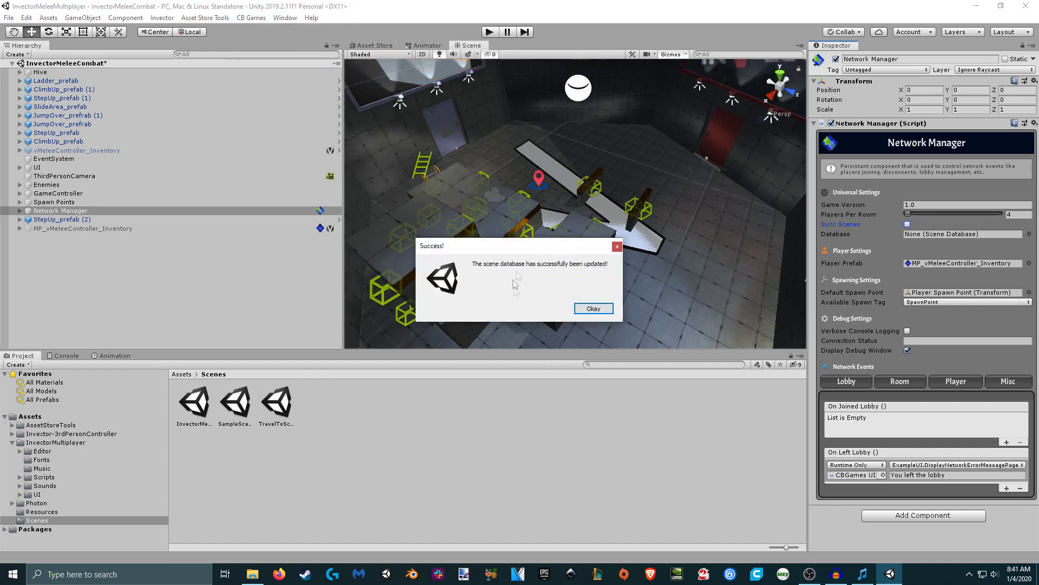
{"action": "left_click", "coordinate": [594, 308]}
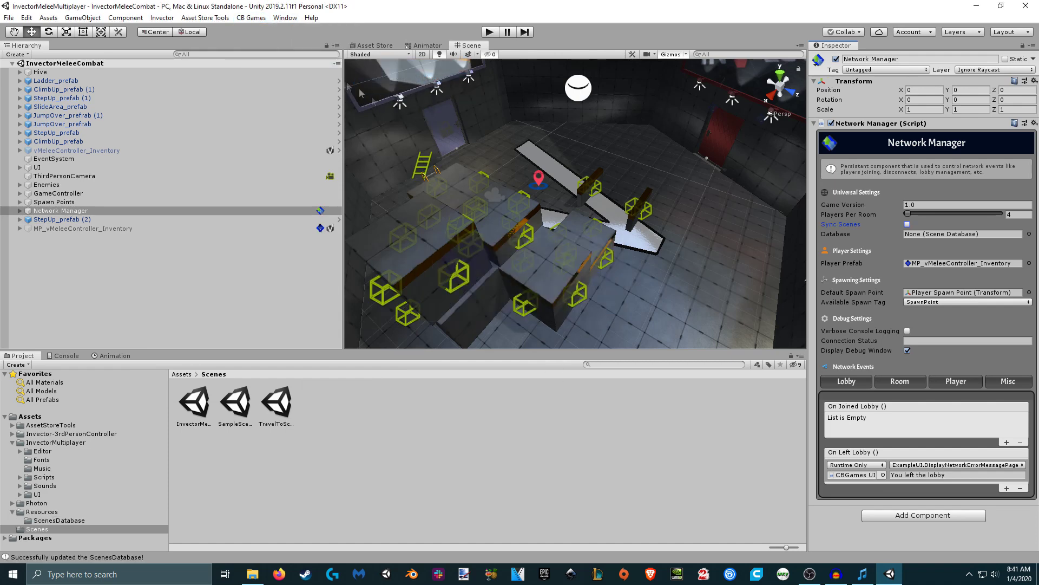
Step: Open the updated View Scenes Database window and dock it beside the scene
{"action": "left_click", "coordinate": [252, 18]}
{"action": "mouse_move", "coordinate": [276, 69]}
{"action": "left_click", "coordinate": [412, 90]}
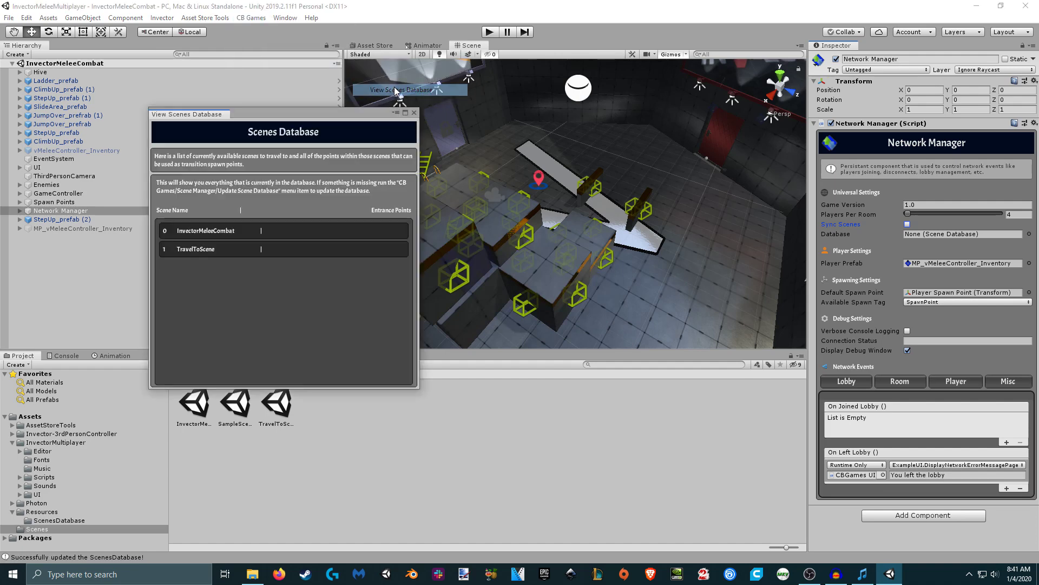
{"action": "left_click_drag", "start_coordinate": [280, 114], "coordinate": [569, 85]}
Step: Check File > Build Settings, then close it and the scenes database window
{"action": "left_click", "coordinate": [9, 18]}
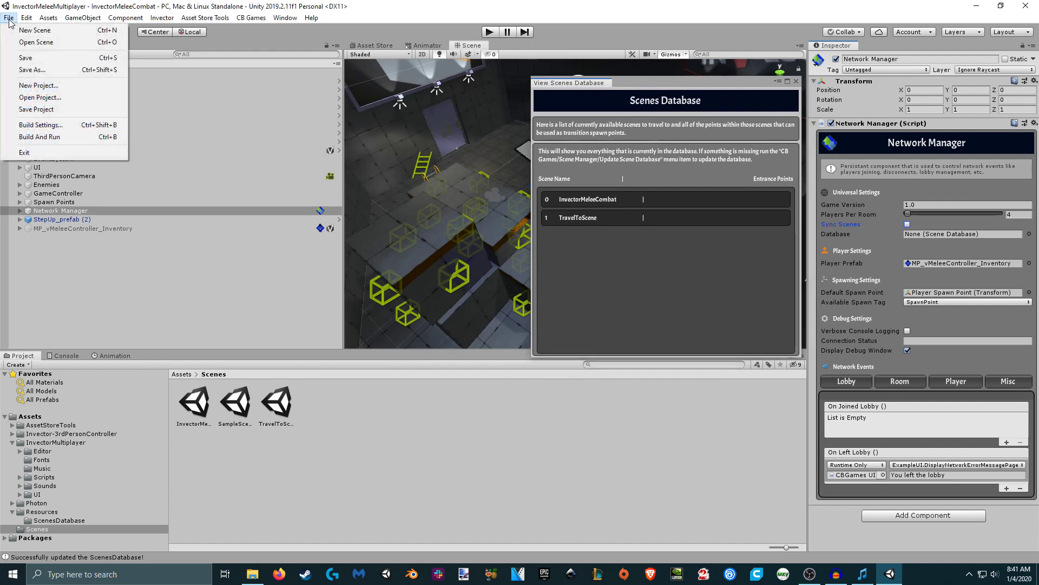
{"action": "left_click", "coordinate": [37, 125]}
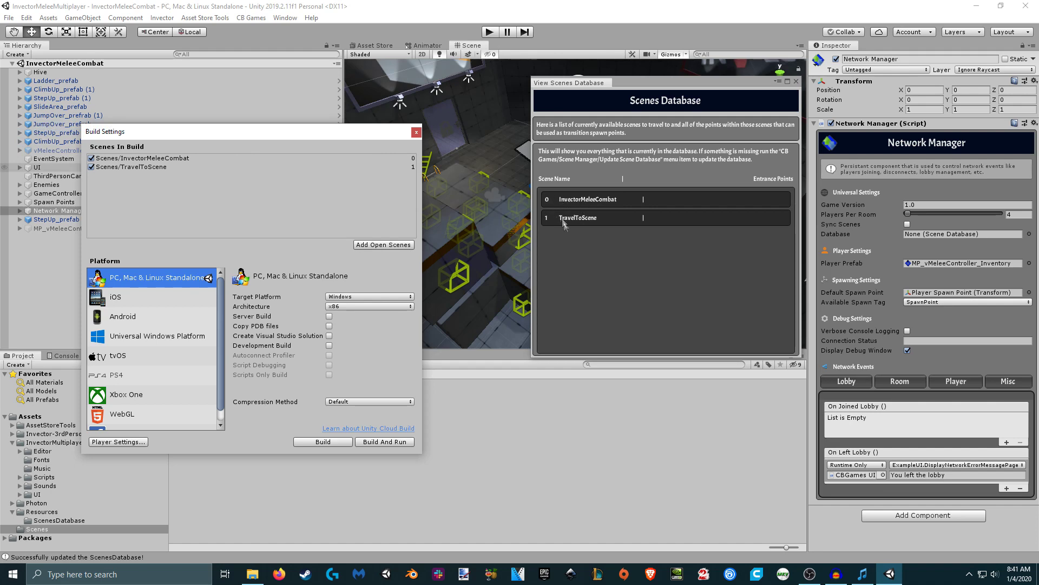
{"action": "left_click", "coordinate": [417, 133]}
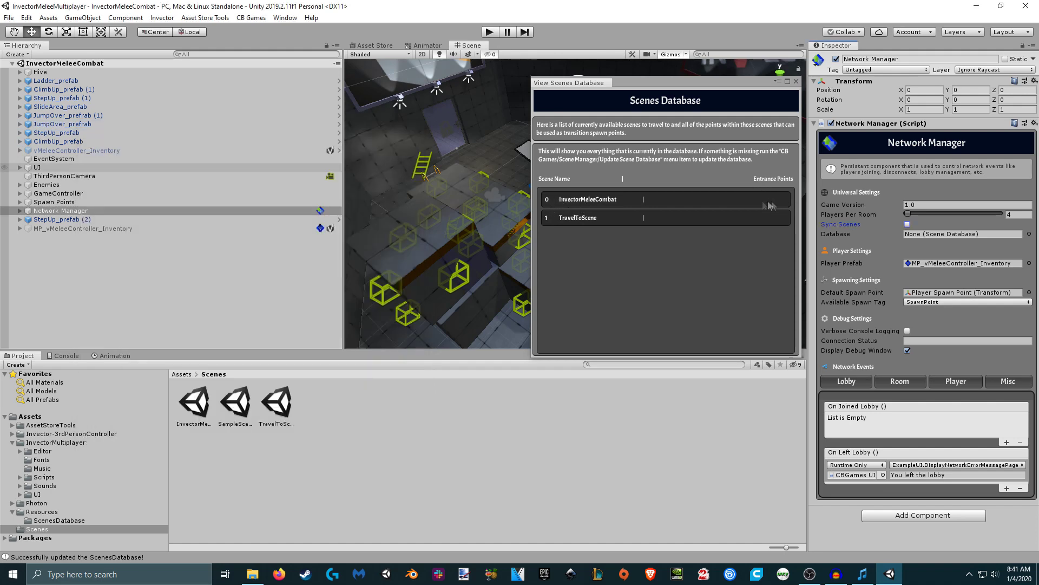
{"action": "left_click", "coordinate": [796, 82]}
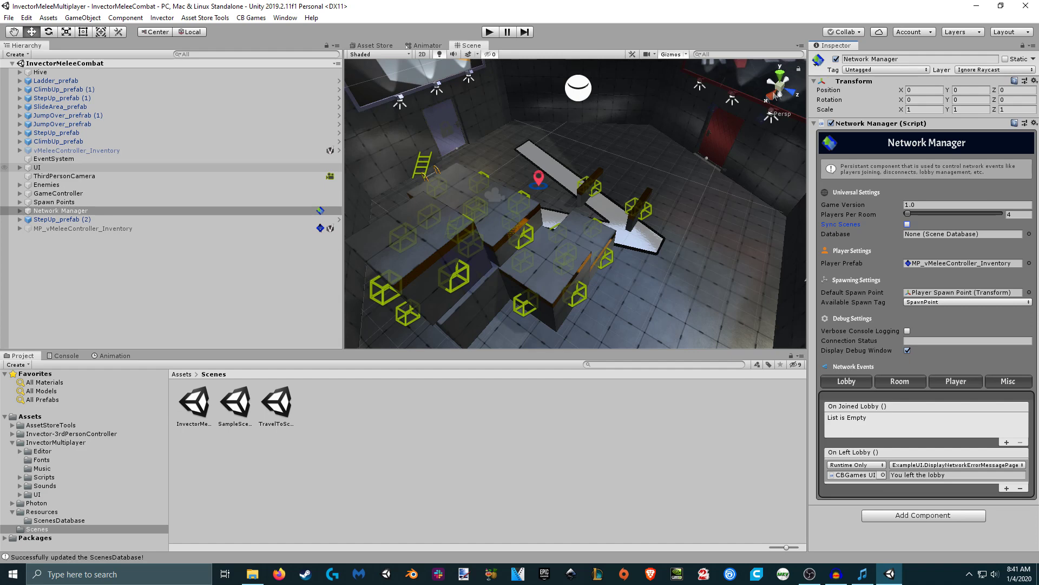
Step: Add a Scene Exit point via CB Games > Scene Transition Manager > Add
{"action": "left_click", "coordinate": [257, 20]}
{"action": "mouse_move", "coordinate": [331, 66]}
{"action": "mouse_move", "coordinate": [404, 67]}
{"action": "left_click", "coordinate": [511, 65]}
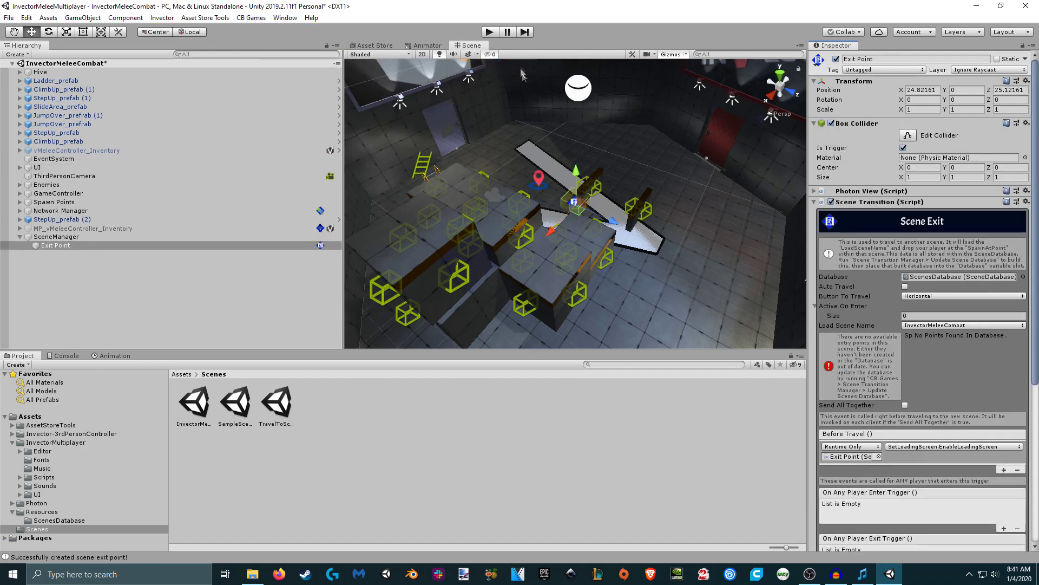
Step: Move, rotate about 28° and resize the Exit Point box to cover the doorway
{"action": "left_click_drag", "start_coordinate": [612, 216], "coordinate": [573, 206], "text": "alt"}
{"action": "left_click_drag", "start_coordinate": [522, 238], "coordinate": [720, 226]}
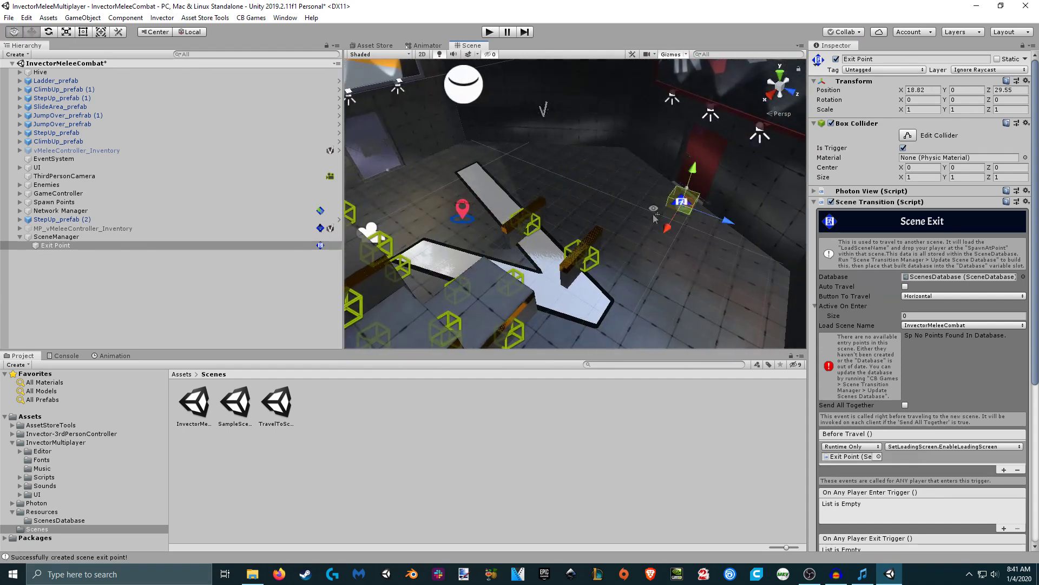
{"action": "key", "text": "f"}
{"action": "left_click", "coordinate": [48, 31]}
{"action": "left_click_drag", "start_coordinate": [628, 255], "coordinate": [542, 108]}
{"action": "left_click", "coordinate": [31, 31]}
{"action": "key", "text": "r"}
{"action": "scroll", "coordinate": [547, 189], "scroll_direction": "down", "scroll_amount": 3}
{"action": "key", "text": "w"}
{"action": "left_click_drag", "start_coordinate": [548, 190], "coordinate": [651, 164]}
{"action": "key", "text": "r"}
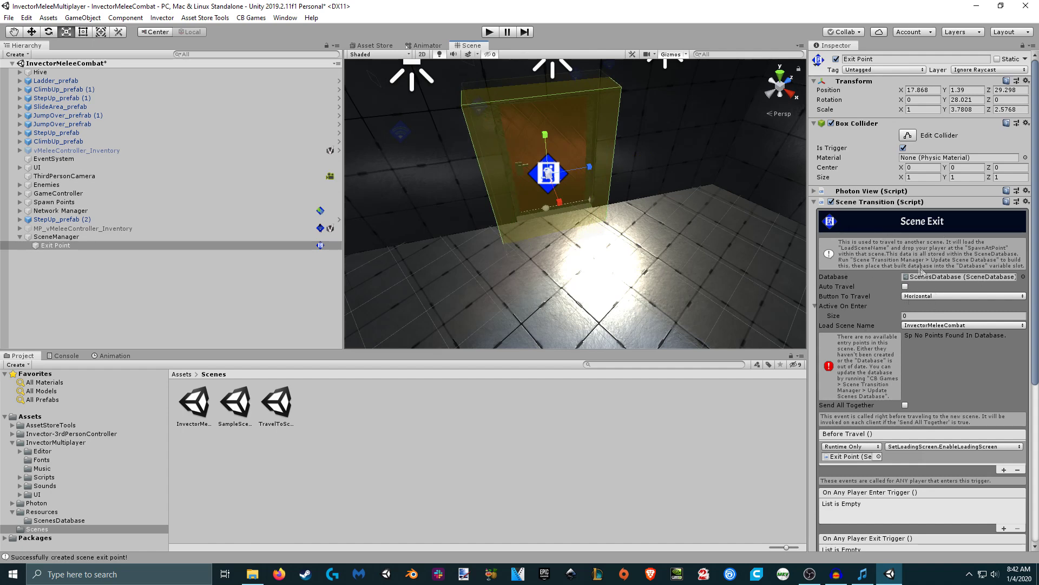
Step: Choose TravelToScene in the Scene Exit's Load Scene Name dropdown
{"action": "left_click", "coordinate": [953, 325]}
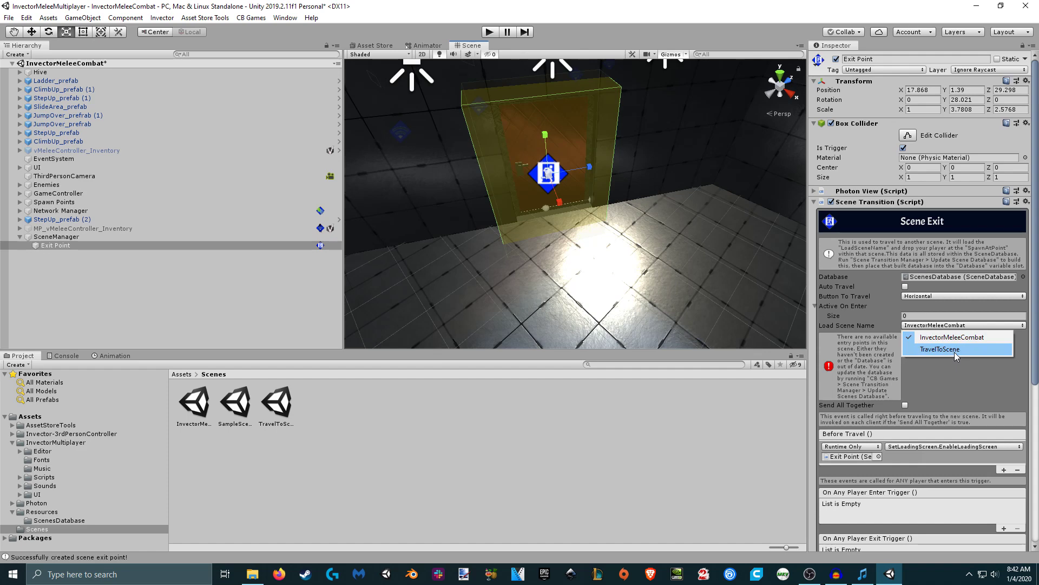
{"action": "left_click", "coordinate": [954, 350]}
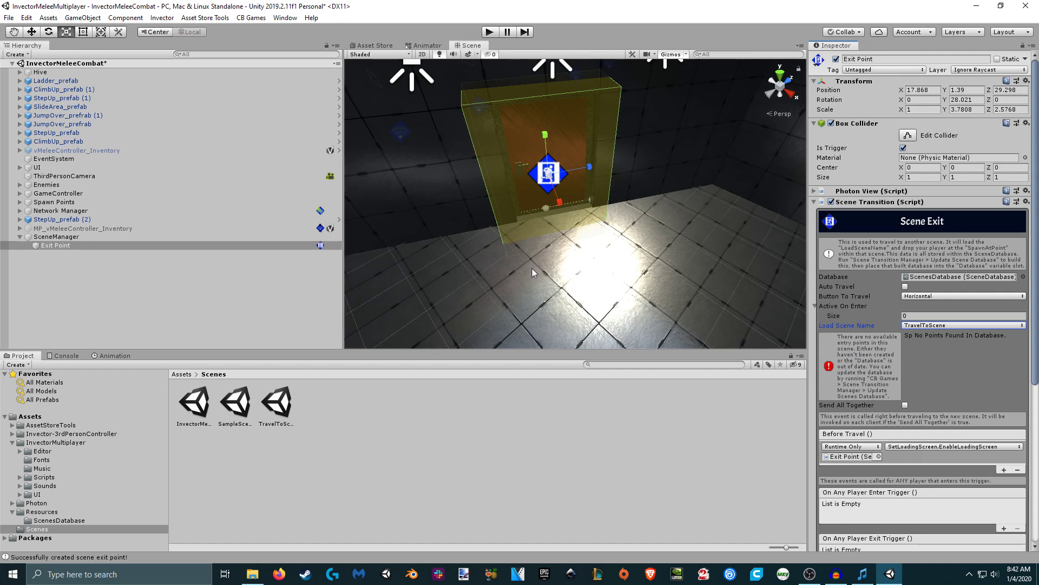
{"action": "right_click_drag", "start_coordinate": [535, 265], "coordinate": [704, 303]}
{"action": "left_click", "coordinate": [945, 325]}
{"action": "left_click", "coordinate": [945, 335]}
{"action": "left_click", "coordinate": [946, 325]}
{"action": "left_click", "coordinate": [945, 352]}
{"action": "right_click_drag", "start_coordinate": [585, 277], "coordinate": [531, 304]}
Step: Add a first Scene Entrance point and move it across the floor
{"action": "left_click", "coordinate": [251, 18]}
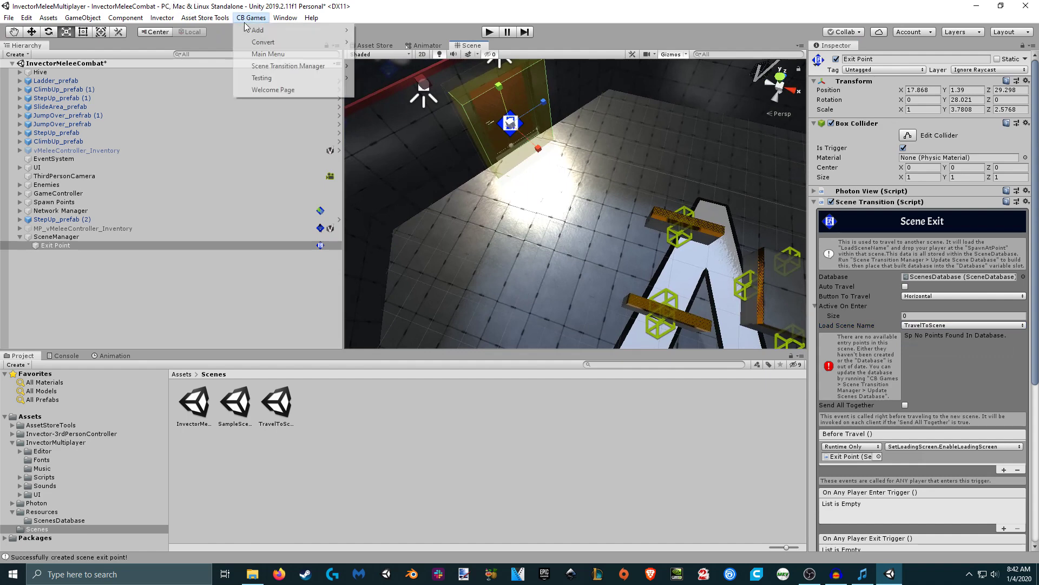
{"action": "mouse_move", "coordinate": [269, 67]}
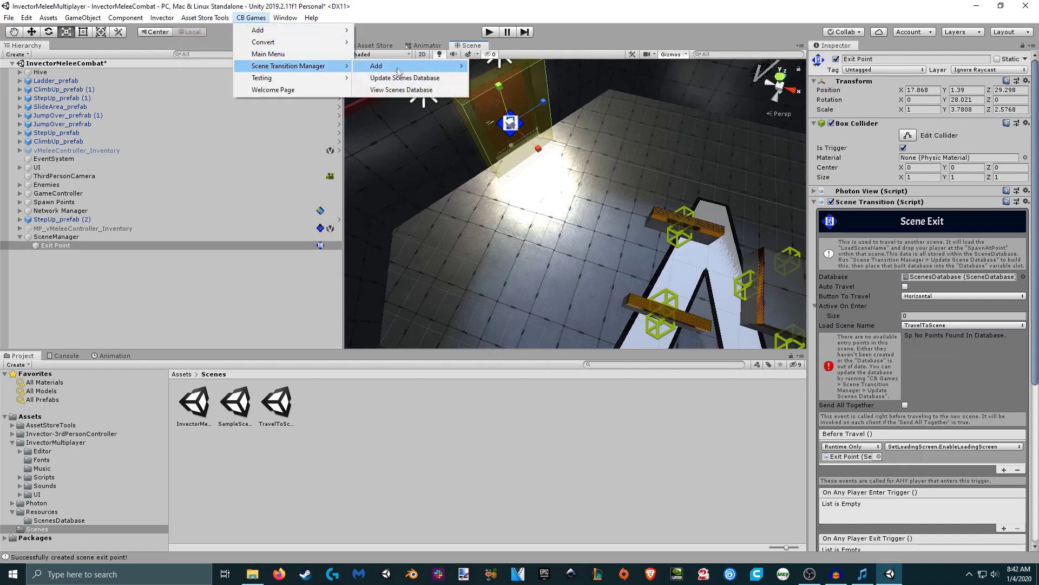
{"action": "mouse_move", "coordinate": [425, 66]}
{"action": "left_click", "coordinate": [506, 78]}
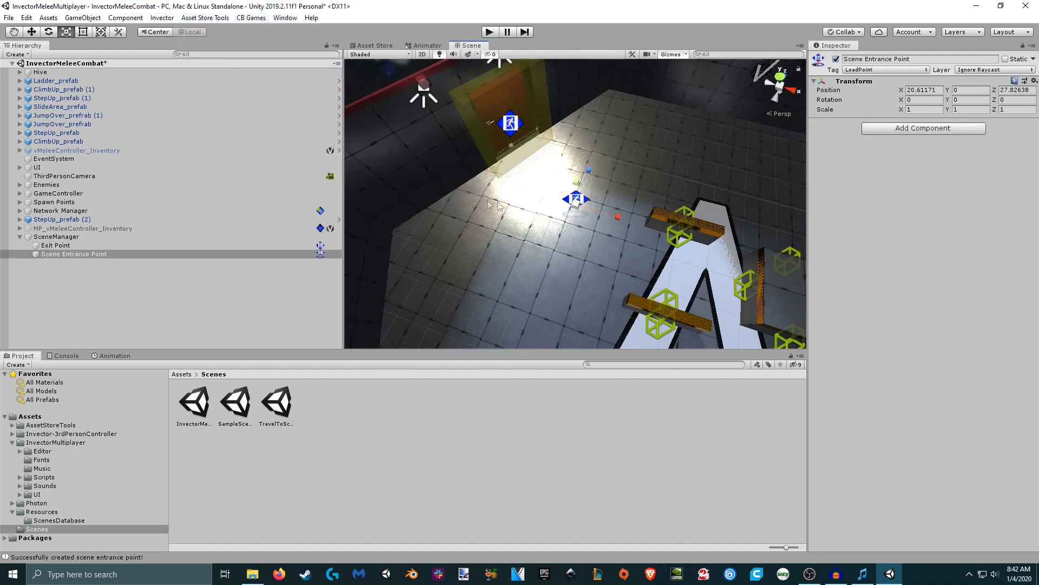
{"action": "key", "text": "f"}
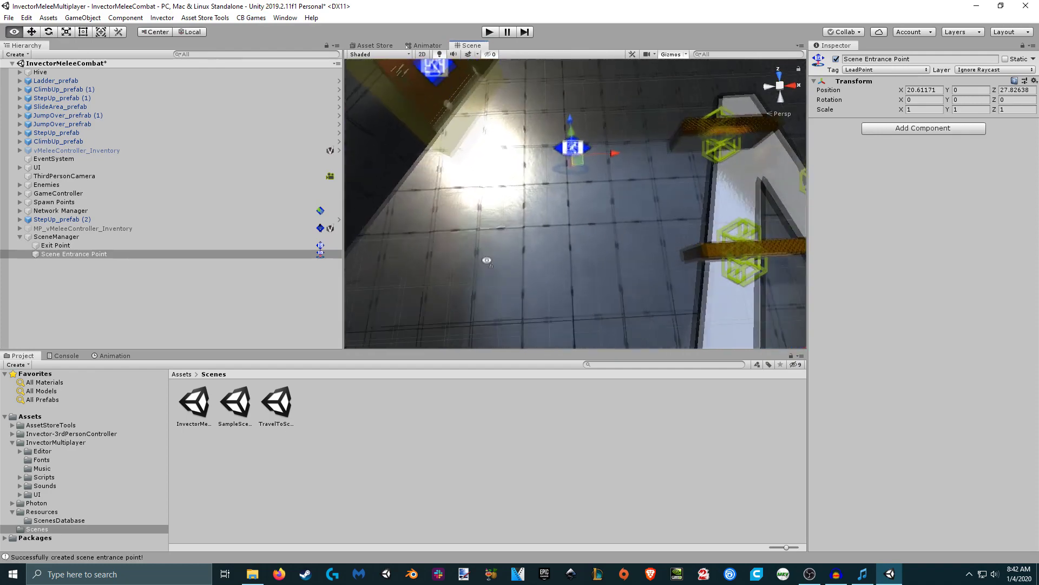
{"action": "mouse_move", "coordinate": [562, 278]}
{"action": "left_mouse_down"}
{"action": "mouse_move", "coordinate": [545, 297]}
{"action": "mouse_move", "coordinate": [475, 284]}
{"action": "mouse_move", "coordinate": [457, 245]}
{"action": "mouse_move", "coordinate": [621, 241]}
{"action": "left_mouse_up"}
Step: Add two more Scene Entrance points, near the far wall and a doorway
{"action": "right_click_drag", "start_coordinate": [656, 301], "coordinate": [787, 303]}
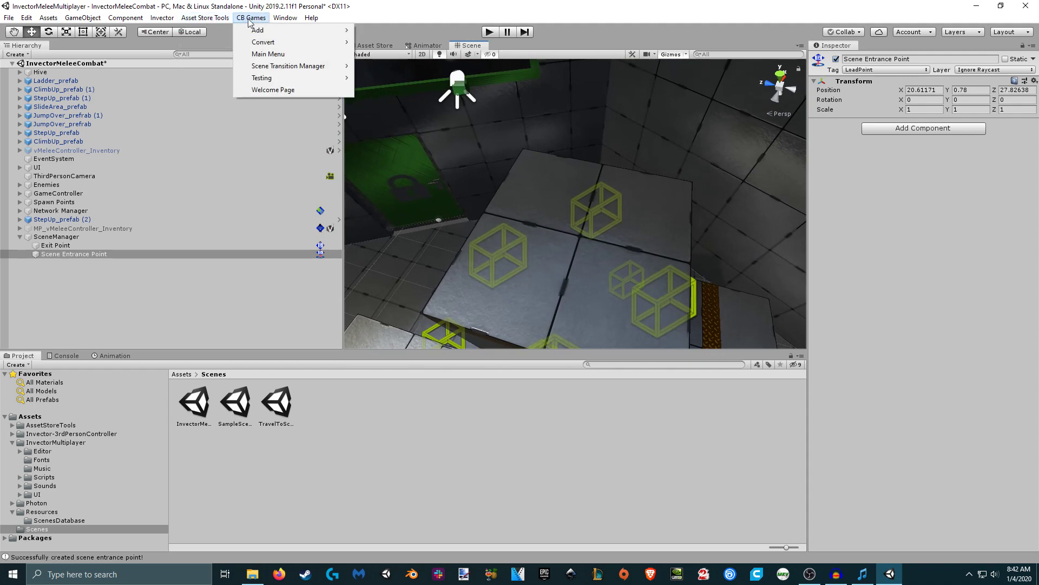
{"action": "left_click", "coordinate": [506, 78]}
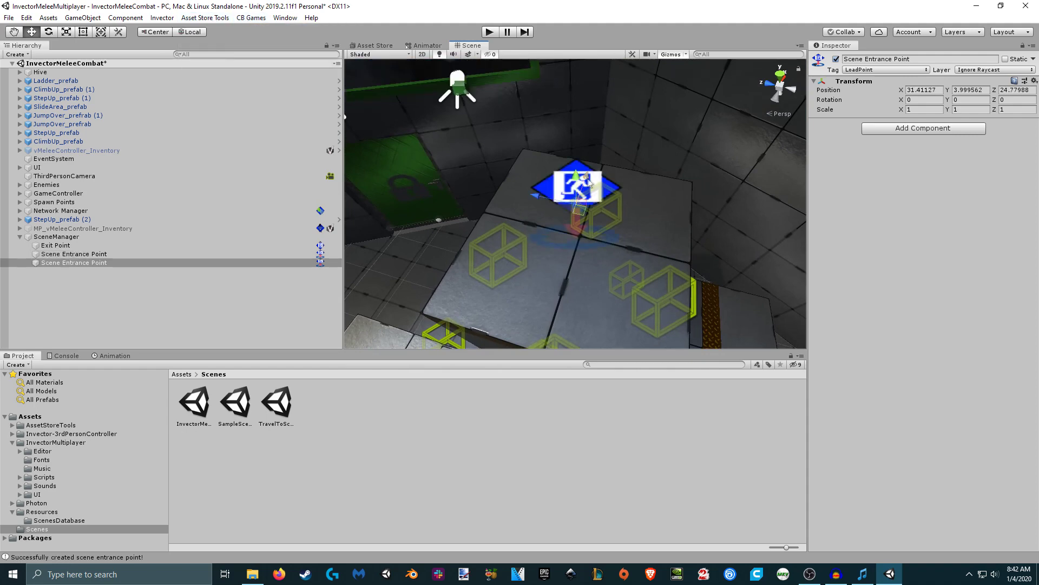
{"action": "right_click_drag", "start_coordinate": [577, 169], "coordinate": [755, 191]}
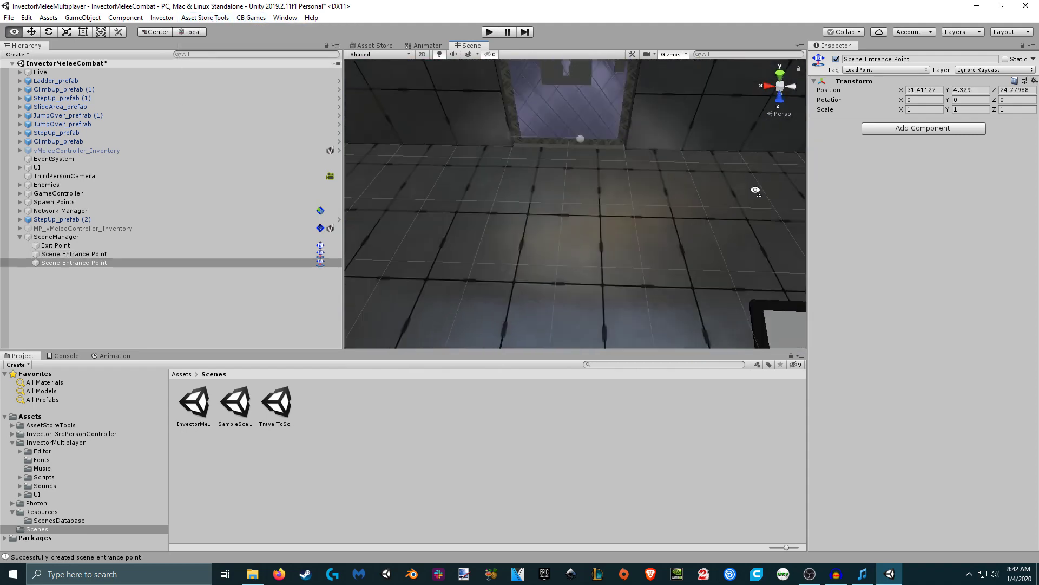
{"action": "left_click", "coordinate": [482, 77]}
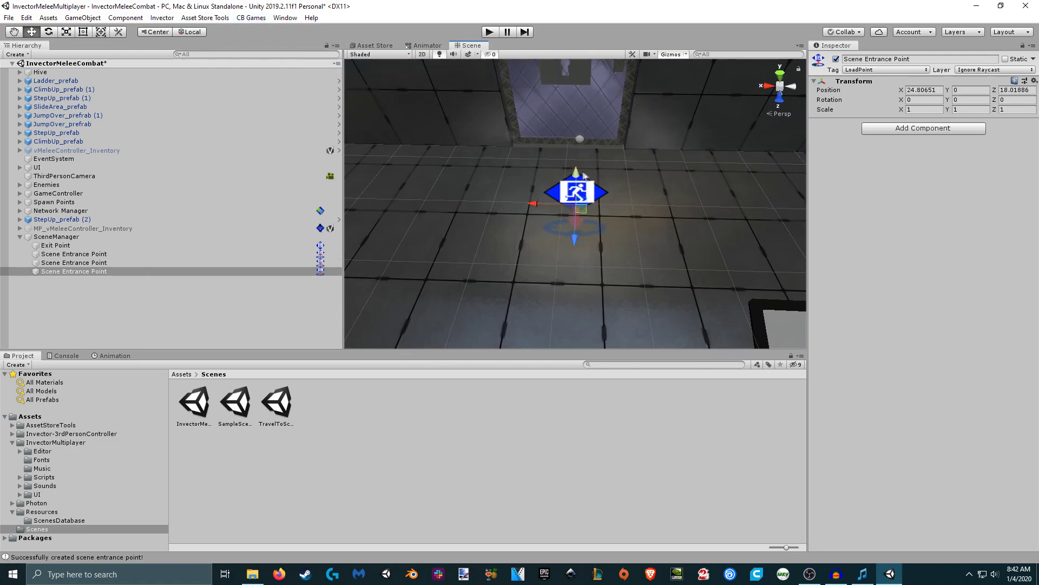